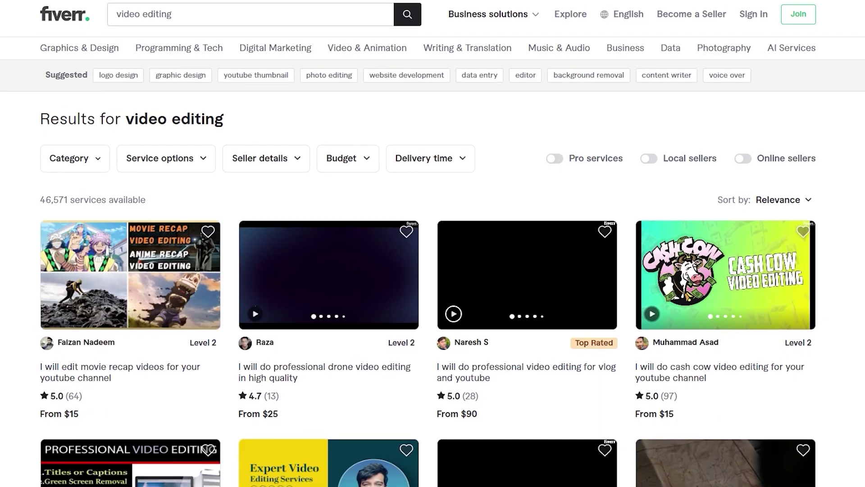
Scroll down through Fiverr's video editing gig results
{"action": "scroll", "coordinate": [432, 244], "scroll_direction": "down", "scroll_amount": 2}
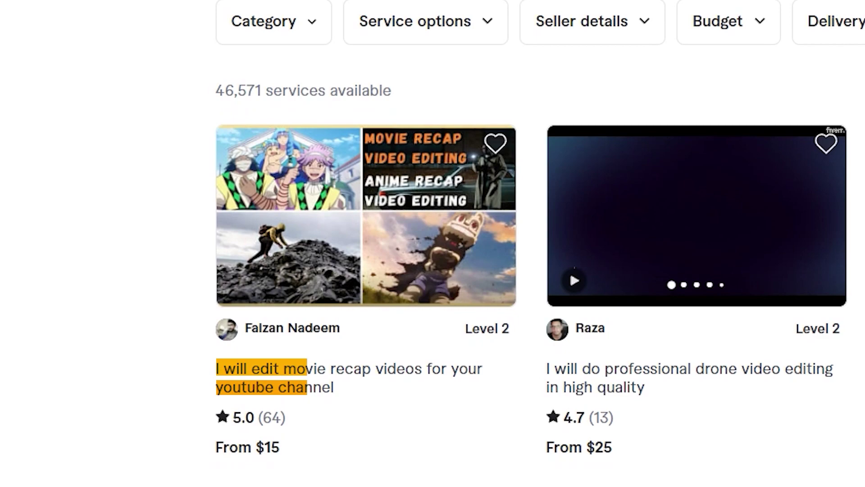
{"action": "scroll", "coordinate": [318, 411], "scroll_direction": "down", "scroll_amount": 2}
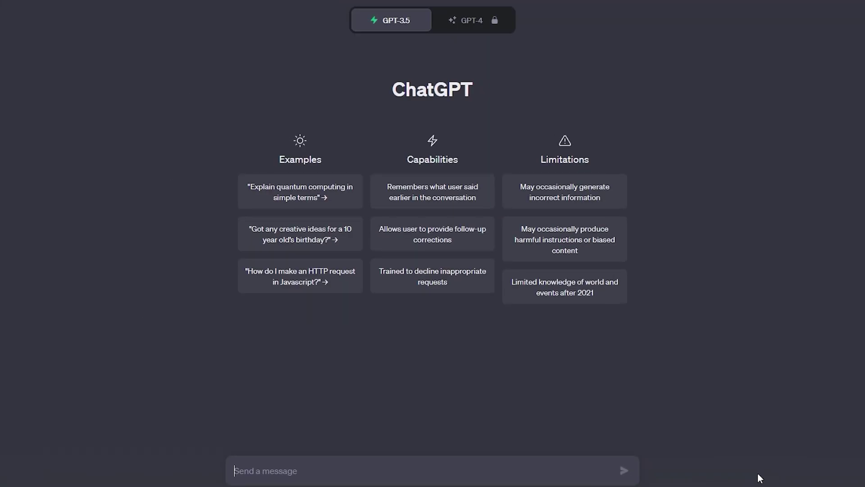
Ask ChatGPT for Fiverr gig title ideas as a video editor offering full YouTube automation
{"action": "type", "text": "Act as a freelancer and Suggest a multiple title for fiverr gig."}
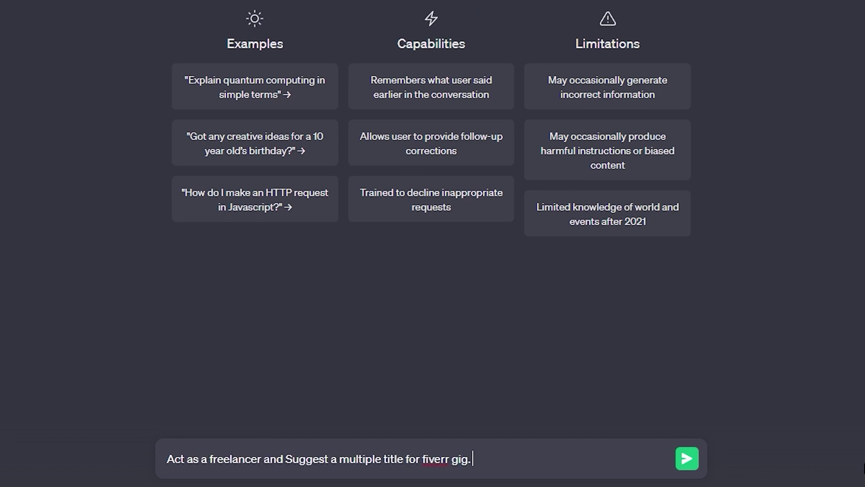
{"action": "type", "text": "o editing, offering youtube full Autom"}
{"action": "type", "text": "ation a"}
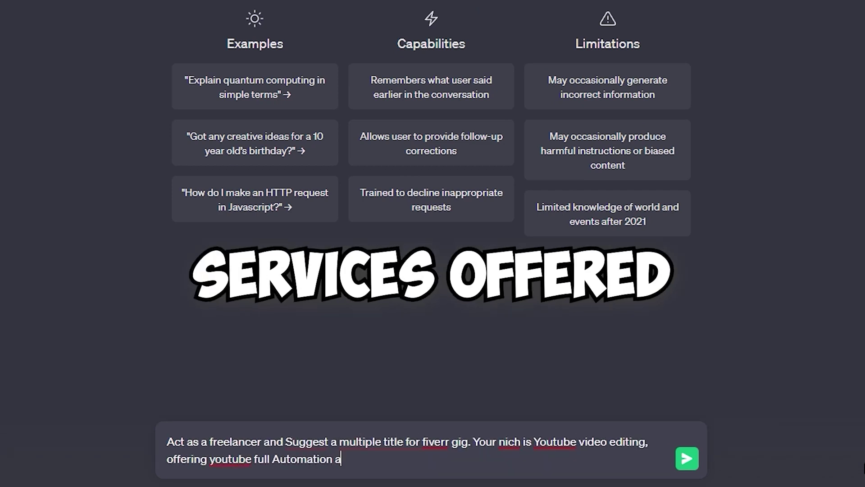
{"action": "type", "text": "nd the target client is the Youtubers."}
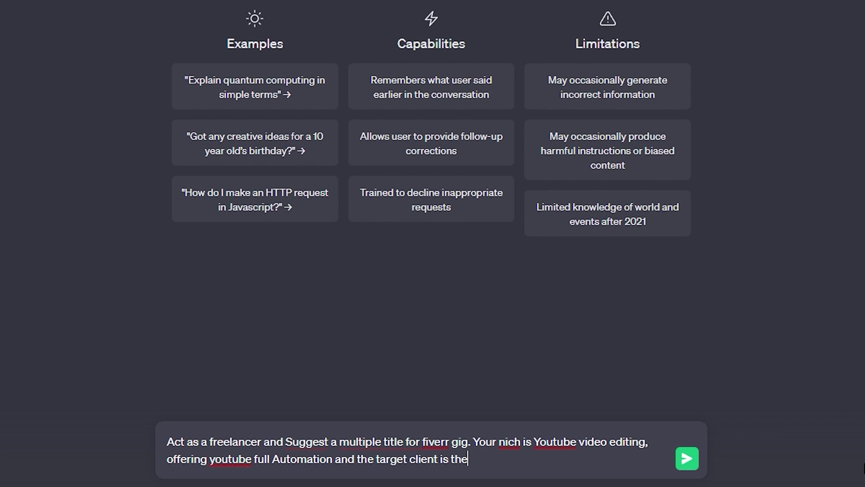
{"action": "left_click", "coordinate": [698, 465]}
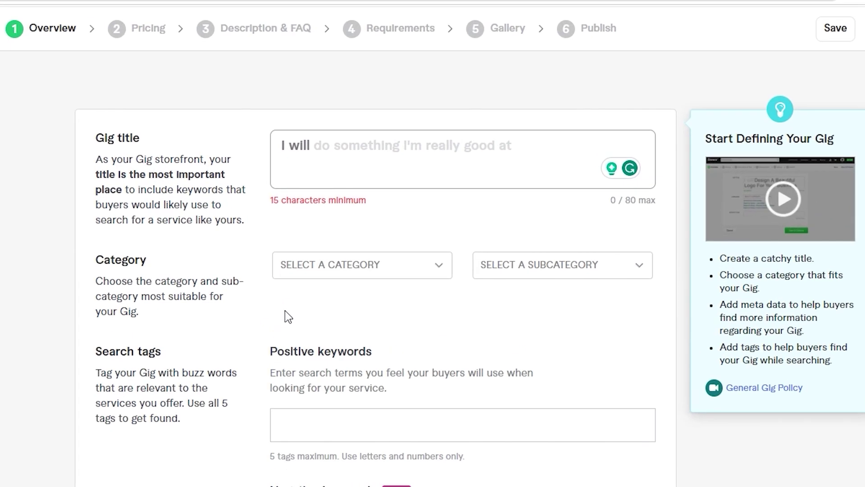
Set the gig title to 'Maximize Impact Expert YouTube Video Editing and Channel Automation' with a rocket emoji
{"action": "type", "text": "Maximize Impact: Expert YouTube Video Editing and Channel Automation"}
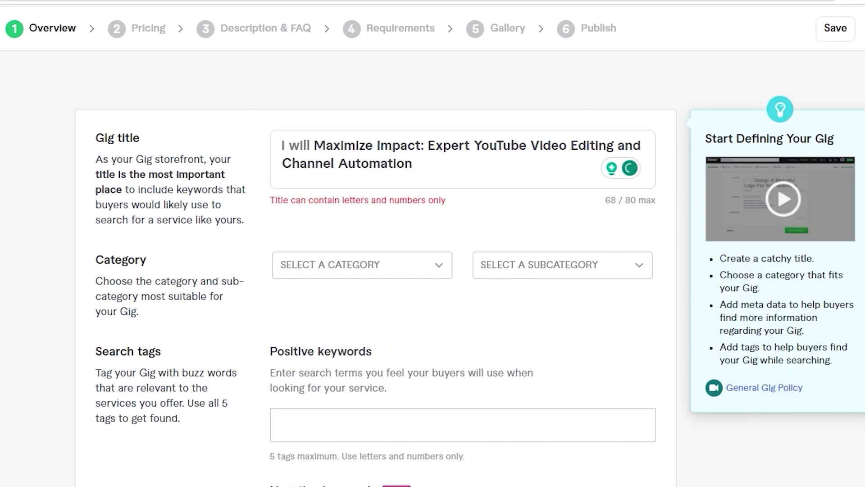
{"action": "key", "text": "BackSpace"}
{"action": "type", "text": "🚀"}
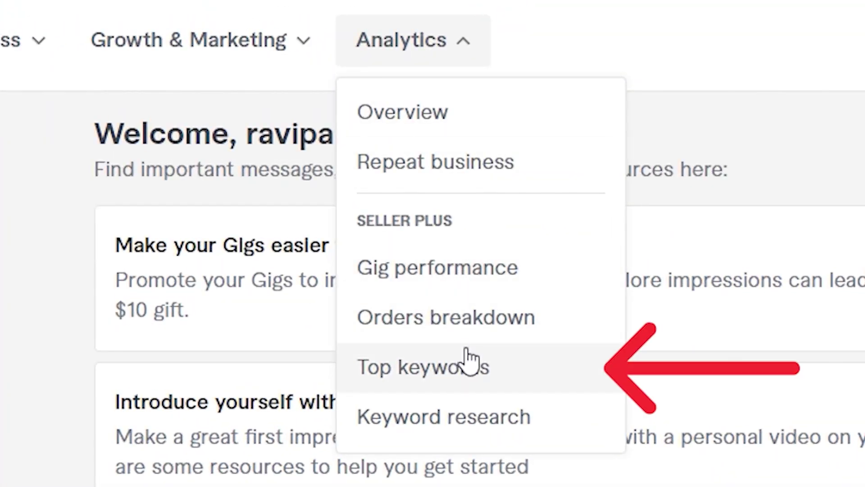
Open Fiverr's top keywords analytics page and look down the keyword list
{"action": "left_click", "coordinate": [380, 249]}
{"action": "scroll", "coordinate": [428, 244], "scroll_direction": "down", "scroll_amount": 3}
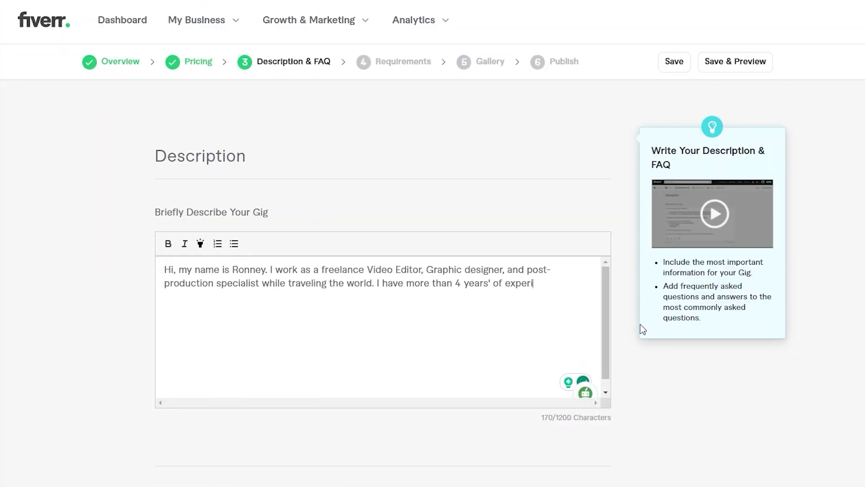
Finish the description intro as a freelance video editor with over 4 years of experience
{"action": "type", "text": "ence"}
{"action": "left_click_drag", "start_coordinate": [366, 270], "coordinate": [502, 269]}
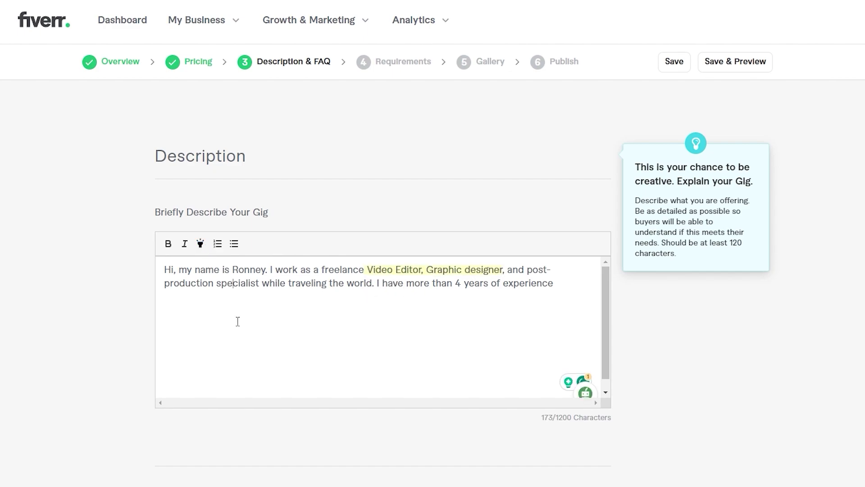
{"action": "left_click_drag", "start_coordinate": [454, 283], "coordinate": [554, 283]}
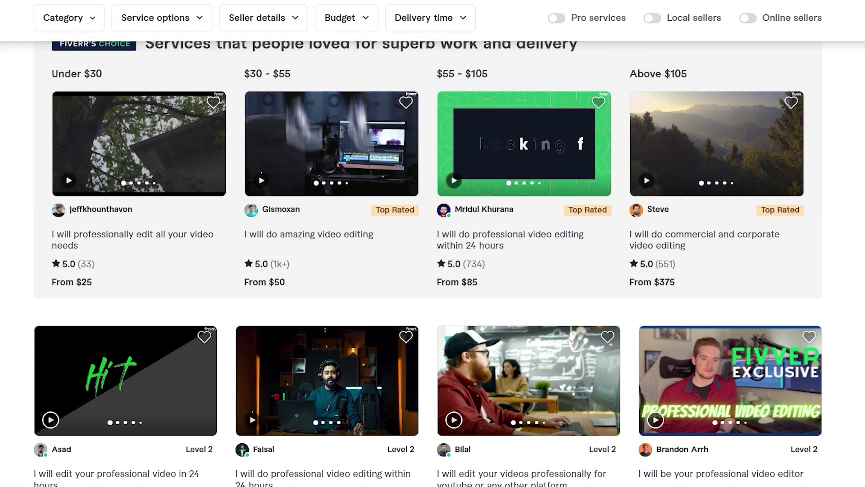
{"action": "scroll", "coordinate": [432, 271], "scroll_direction": "down", "scroll_amount": 2}
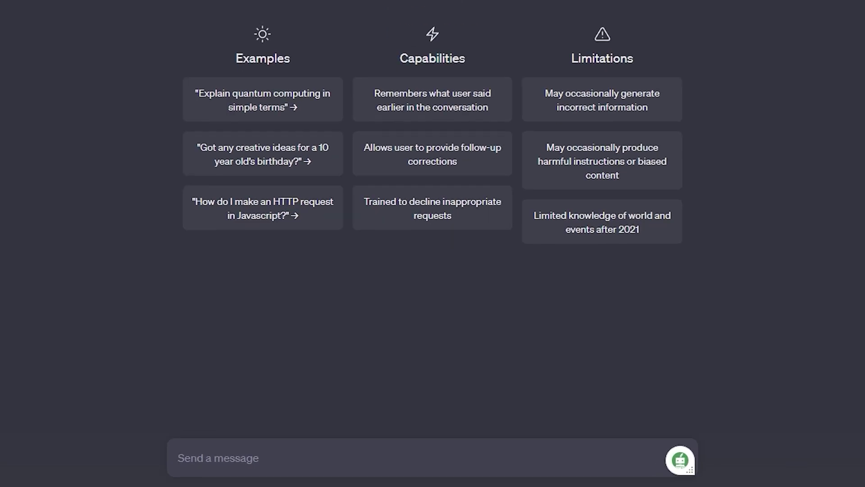
Ask ChatGPT for a bullet-point video editing gig description emphasizing fast delivery
{"action": "type", "text": "gen"}
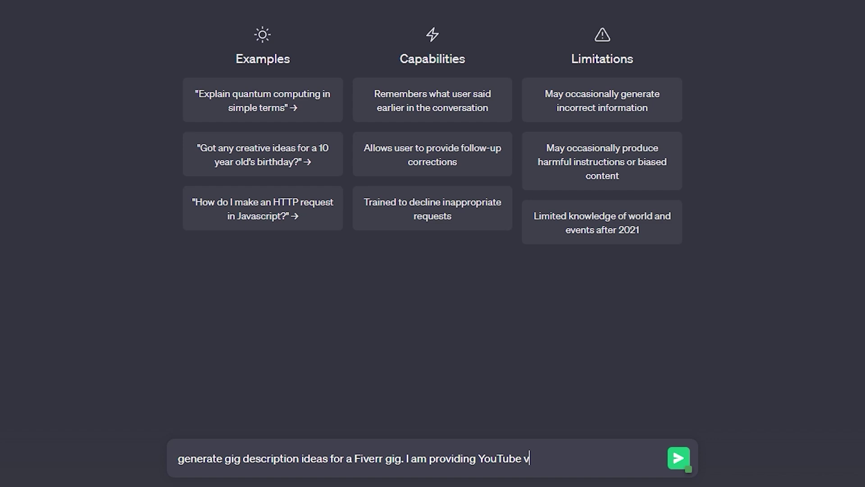
{"action": "type", "text": "ideo editing services. Giving high-quality and professional video editing. 100% customer satisfaction wi"}
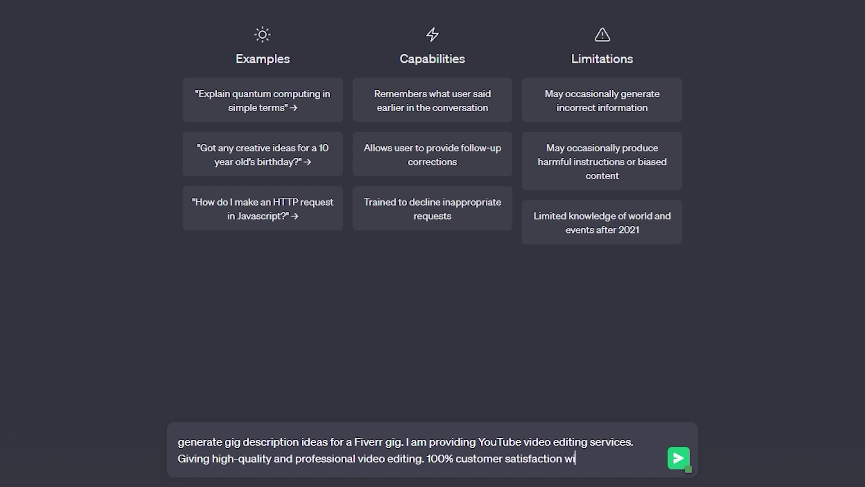
{"action": "type", "text": "th fast delivery Make it a bulle"}
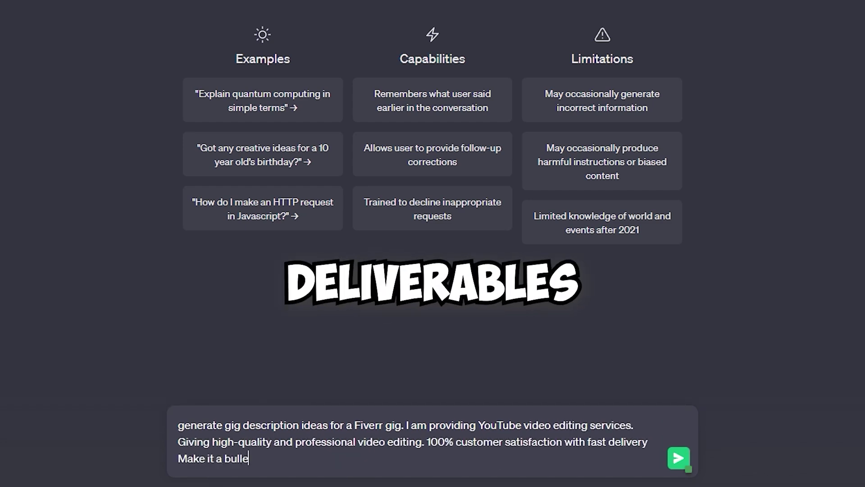
{"action": "type", "text": "t point."}
{"action": "key", "text": "Return"}
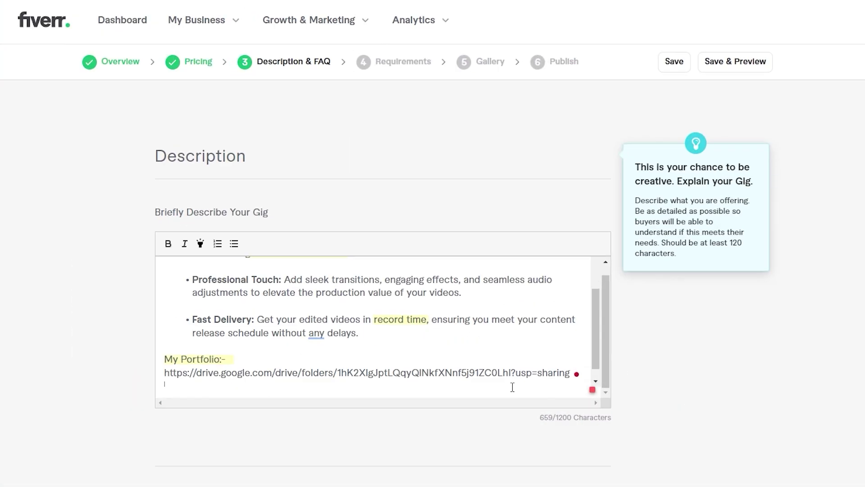
Scroll past the finished gig description and exit its editor
{"action": "scroll", "coordinate": [512, 387], "scroll_direction": "down", "scroll_amount": 1}
{"action": "left_click", "coordinate": [731, 451]}
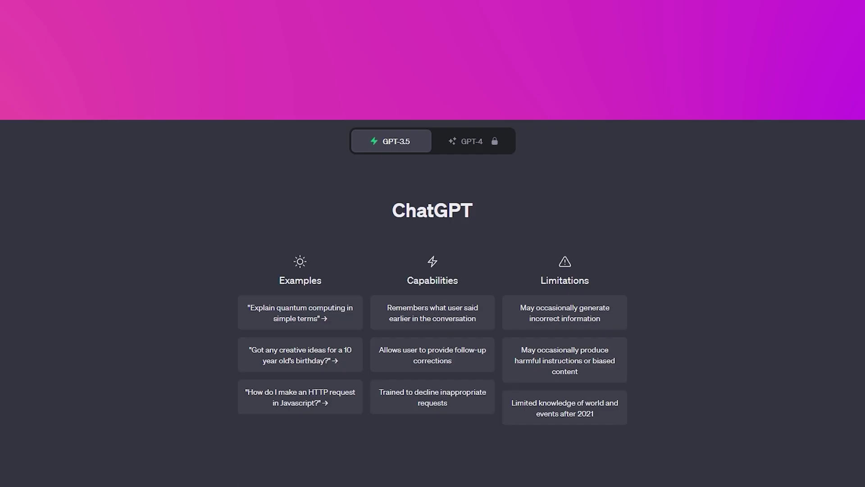
Ask ChatGPT for 20 YouTube video keywords for the Fiverr gig and select a word in the reply
{"action": "type", "text": "Hey ChatGPT, I've got this gig on Fiverr whe"}
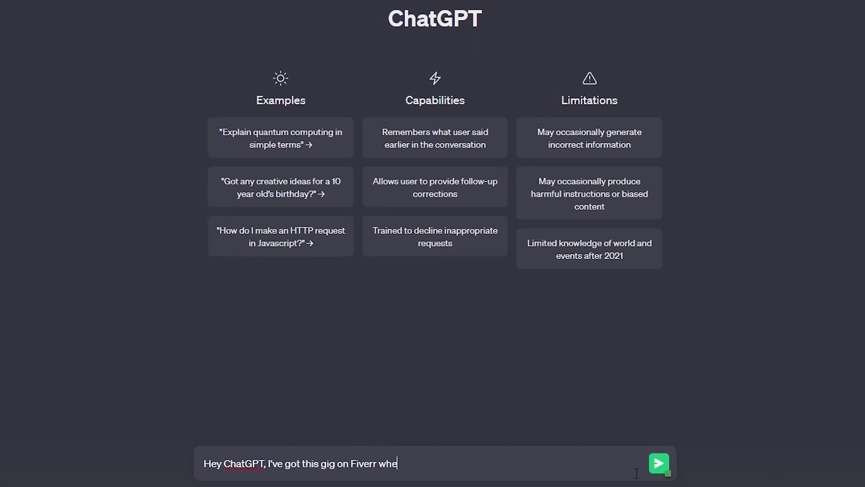
{"action": "type", "text": "re I help with YouTube videos. Could you help me come up with some keywords that really show what I'm offering? I want my gig to pop up when people are looking for things like Cashcow videos, Course videos, corporate videos, and educational videos."}
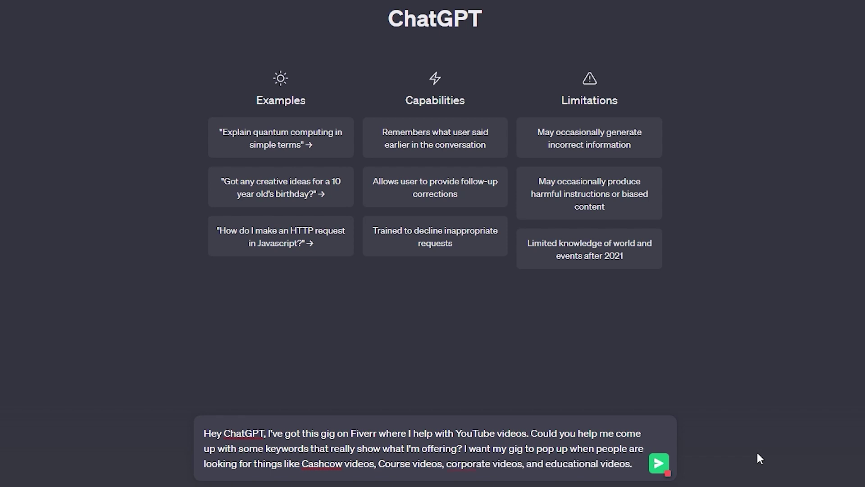
{"action": "key", "text": "Return"}
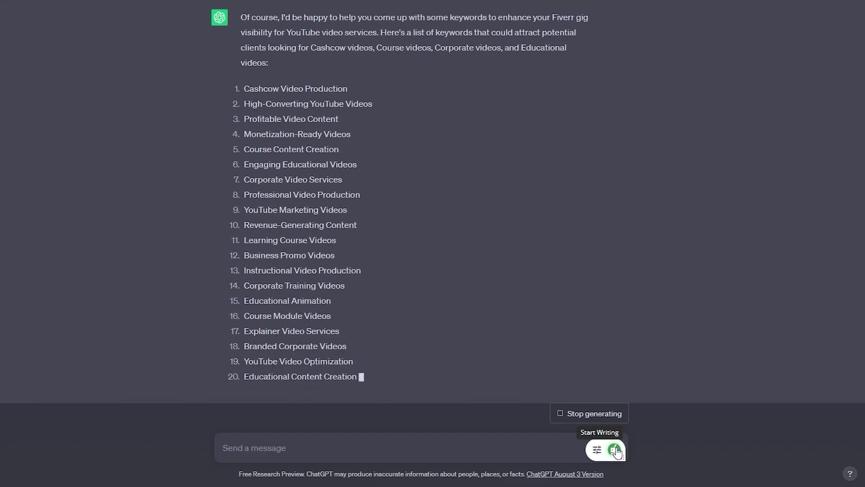
{"action": "scroll", "coordinate": [278, 147], "scroll_direction": "up", "scroll_amount": 2}
{"action": "double_click", "coordinate": [254, 141]}
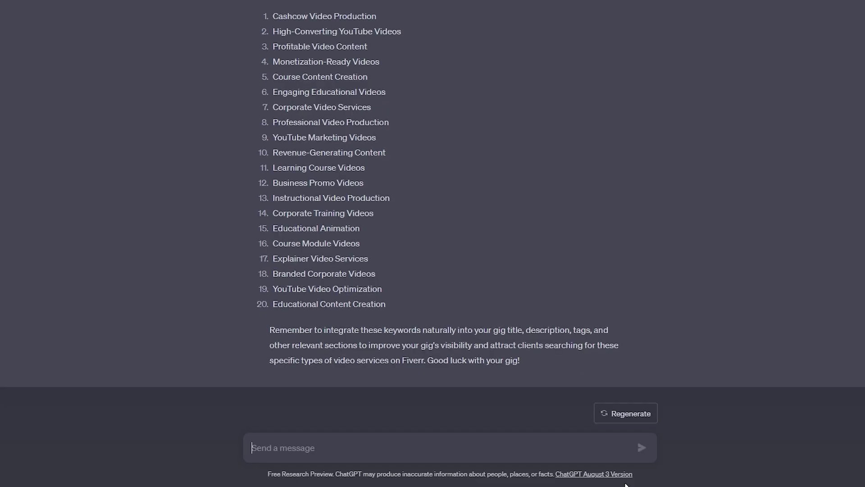
Ask ChatGPT for competitor-beating YouTube keywords and paste seven chosen ones into a Google Doc
{"action": "type", "text": "tGPT, my gig revolves around YouTube videos, and I want to outshine my competitors. Can you provide me with some insights into the keywords my competitors might be using?"}
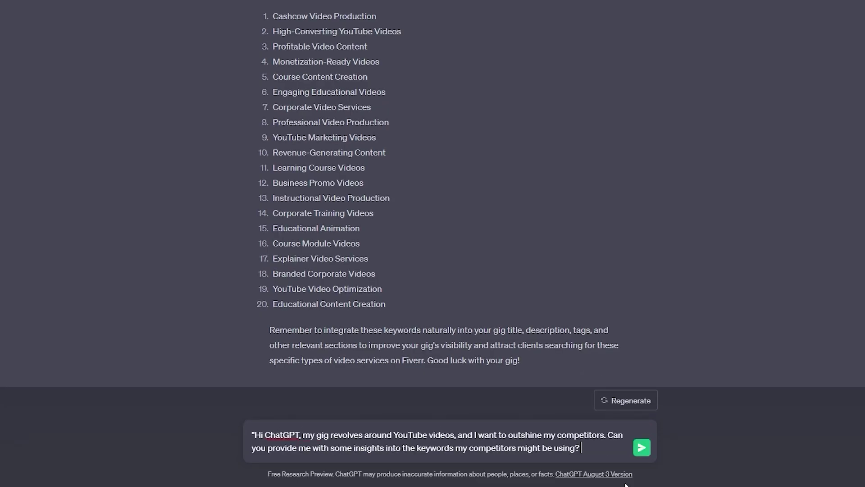
{"action": "type", "text": " I'm aiming for those special words that will make my gig shine brighter and attract more attention."}
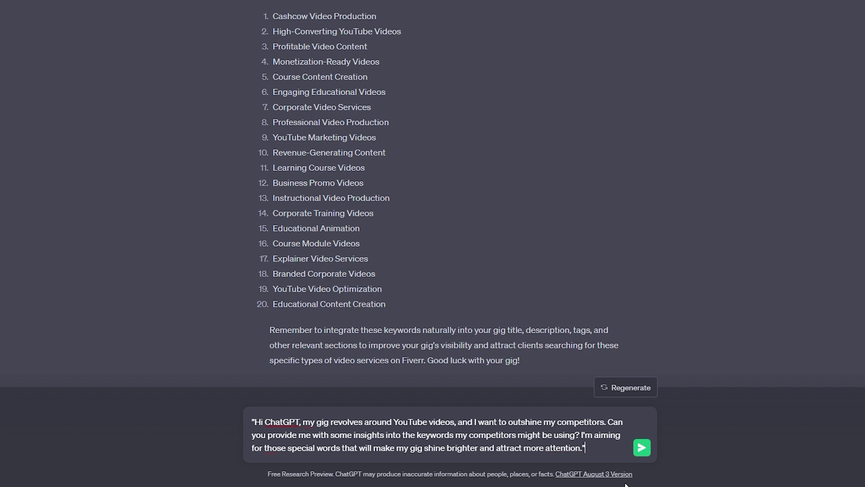
{"action": "left_click", "coordinate": [641, 448]}
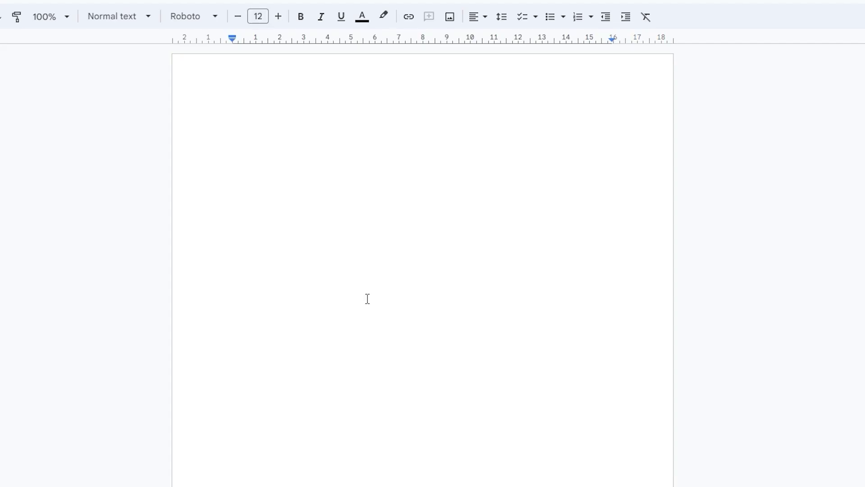
{"action": "type", "text": "Explainer Video Services YouTube Video Optimization Corporate Video Services Instructional Video Production Professional Video Production High-Converting YouTube Videos Cashcow Video Production"}
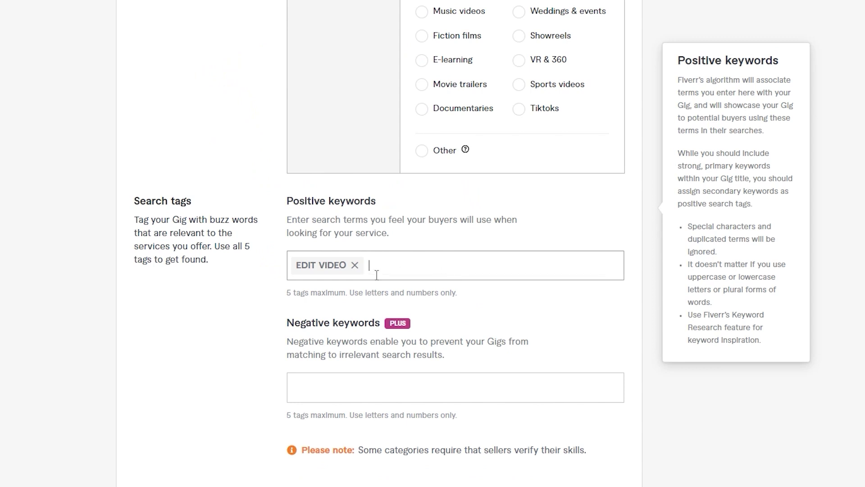
{"action": "key", "text": "BackSpace"}
Replace the old positive keyword tags with BUSINESS PROMO VIDEOS, EDUCATIONAL ANIMATION and Revenue-Generating Content
{"action": "type", "text": "BUSINESS PROMO VIDEOS"}
{"action": "key", "text": "Return"}
{"action": "type", "text": "EDUCATIONAL ANIMATION"}
{"action": "key", "text": "Return"}
{"action": "type", "text": "Revenue-Generating Content"}
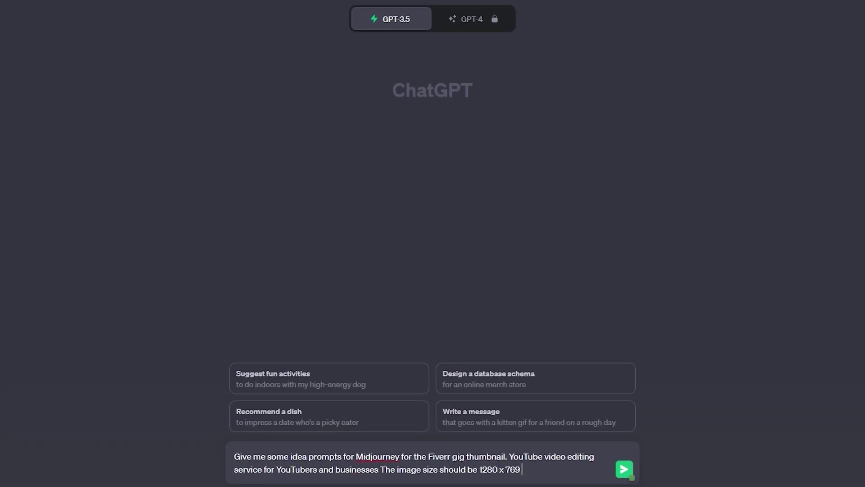
Send the Midjourney thumbnail prompt request for a 1280 x 769 YouTube video editing gig and review the ideas
{"action": "left_click", "coordinate": [624, 469]}
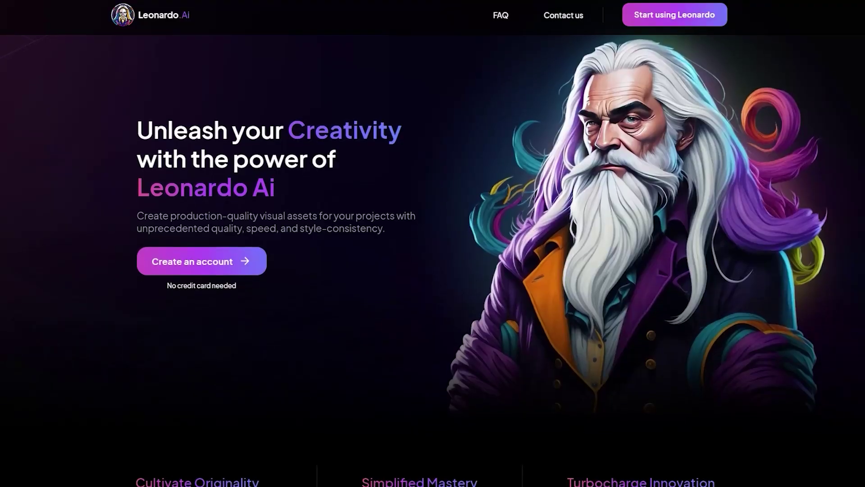
{"action": "scroll", "coordinate": [432, 225], "scroll_direction": "down", "scroll_amount": 3}
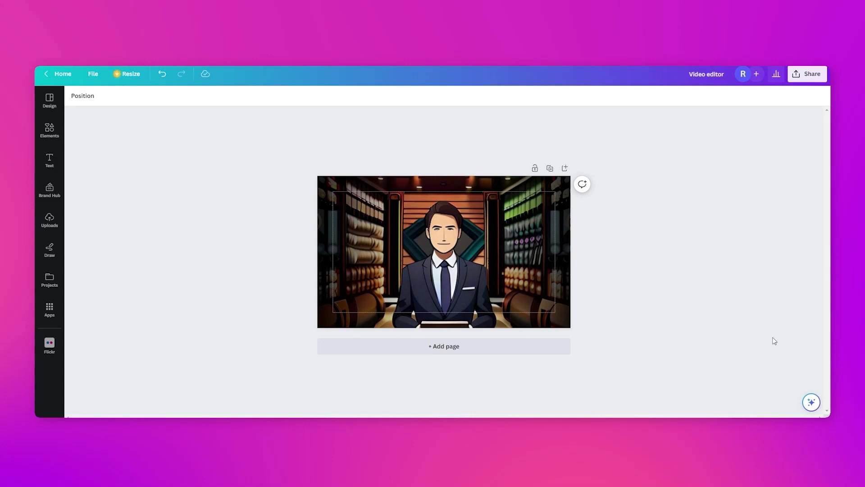
Restore the red YouTube circle and FOR YOUTUBE headline on the Canva thumbnail
{"action": "key", "text": "ctrl+z"}
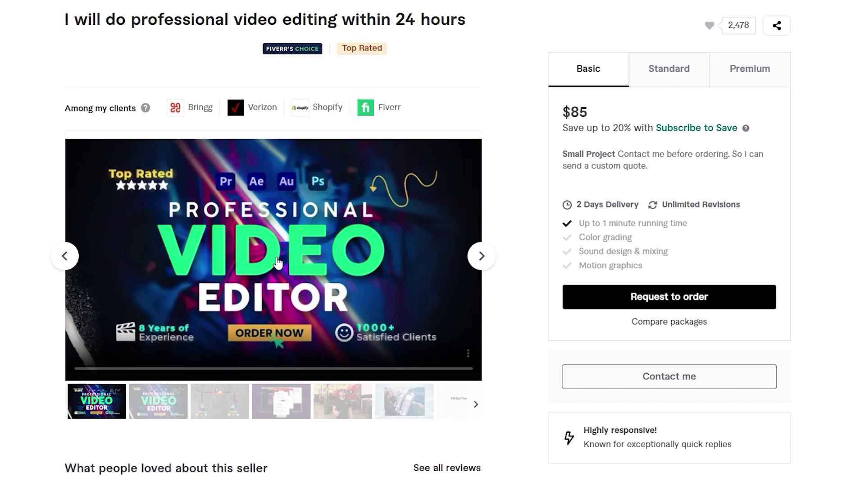
{"action": "left_click", "coordinate": [336, 353]}
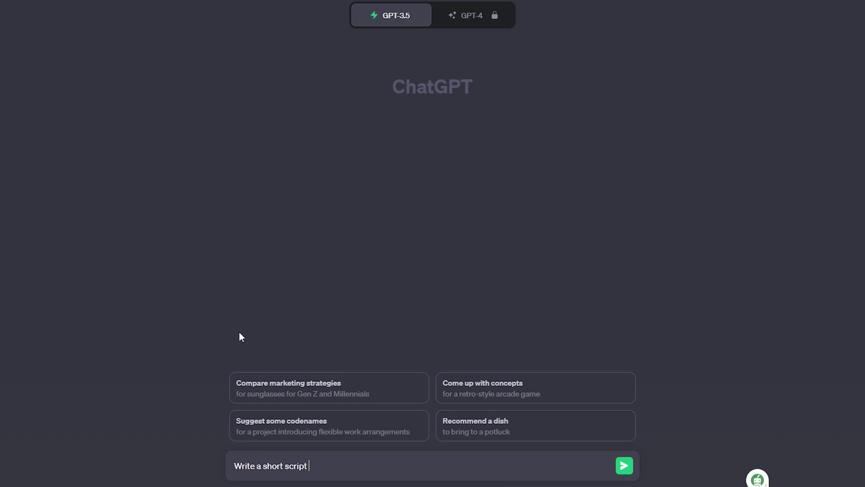
Write the Fiverr gig portfolio script request, giving the editor's name and four years' experience
{"action": "type", "text": "Ronney, and I have four years of video editing experience. using Premeari Pro and DaVinci Resolve. I can do trimming, color correction, B-rolling, and"}
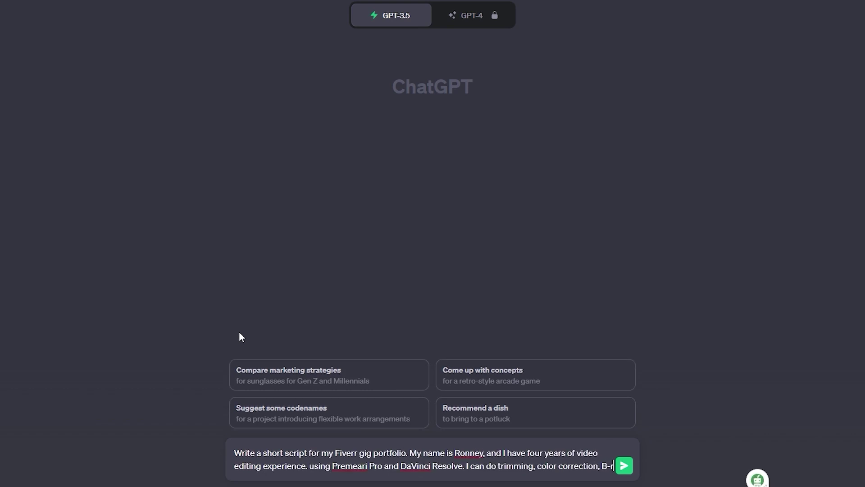
{"action": "type", "text": " other important tasks."}
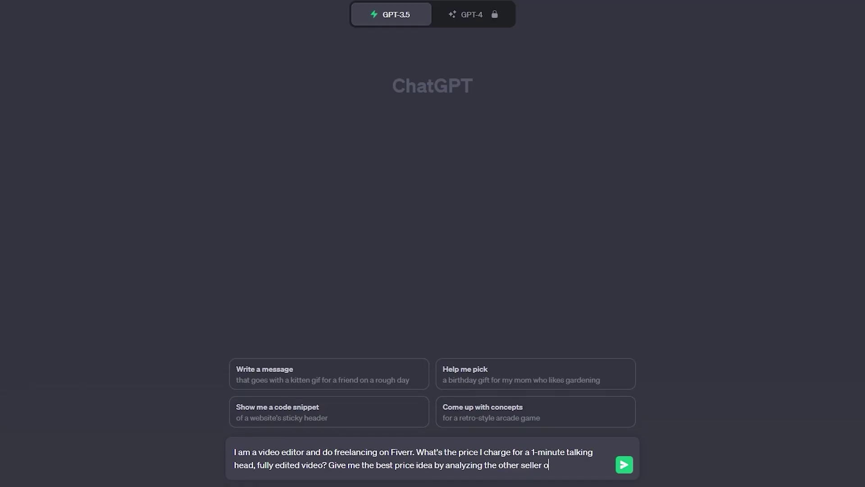
Send the talking-head pricing, selling-point and buyer pain-point questions, then add an empty Fiverr description bullet
{"action": "left_click", "coordinate": [625, 467]}
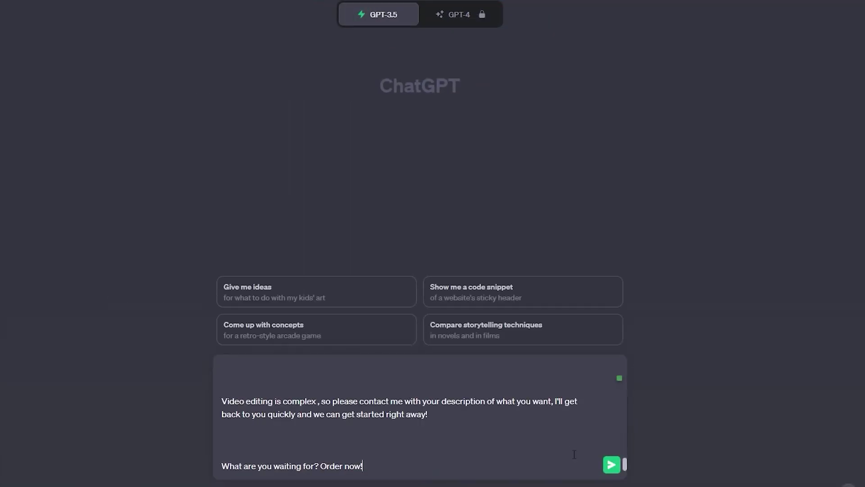
{"action": "left_click", "coordinate": [611, 464]}
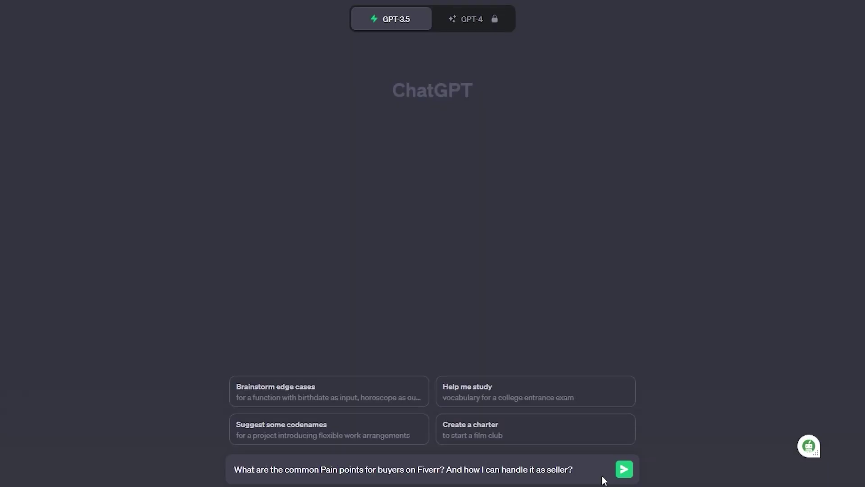
{"action": "key", "text": "Return"}
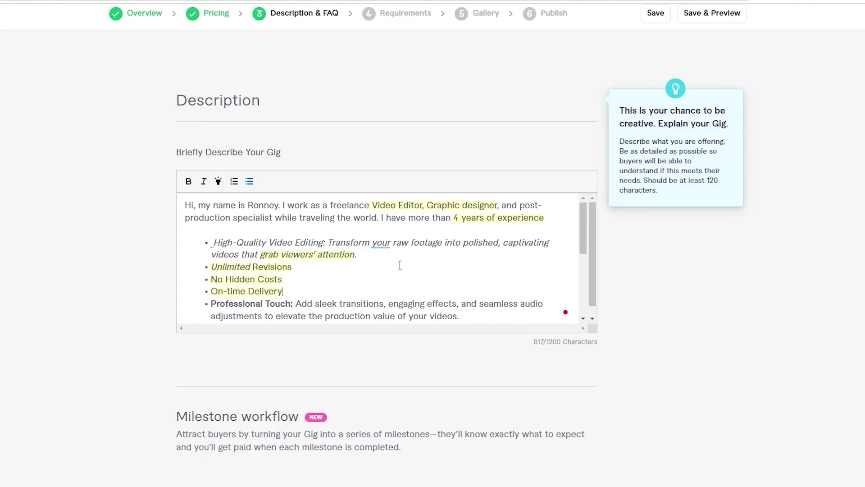
{"action": "left_click", "coordinate": [406, 262]}
{"action": "key", "text": "Return"}
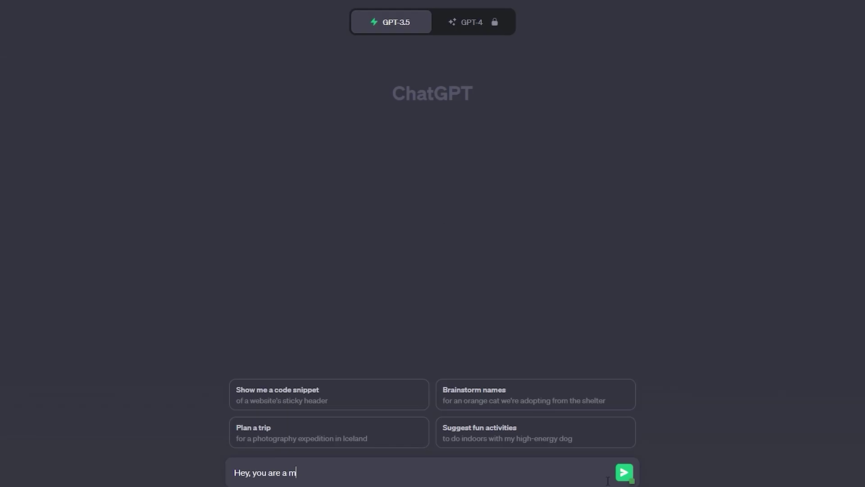
Request a 10-minute edit's expense breakdown at $30/hour, then send the Black/Silver/Gold gig pricing
{"action": "type", "text": "m. Basically, I charged $30 for an hour and gave a 60% cut to my client. A 1-minute video takes 3 hours to edit. So if I get a 10-minute video to edit, What will be my expenses, Working hours, and profit margin?"}
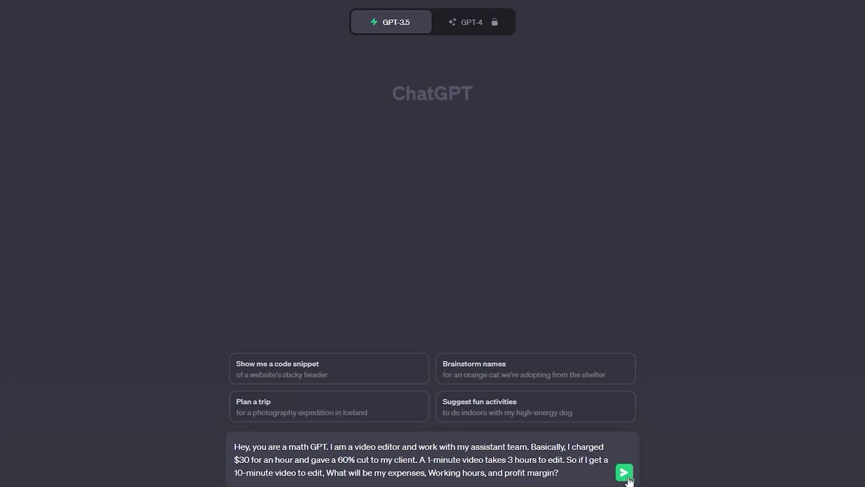
{"action": "left_click", "coordinate": [628, 478]}
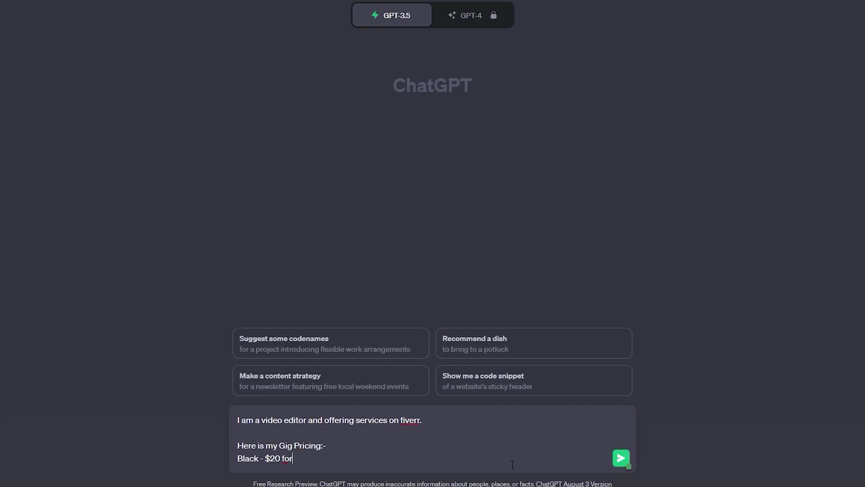
{"action": "type", "text": " Test Your Pricing and give me two pricing options."}
{"action": "key", "text": "Return"}
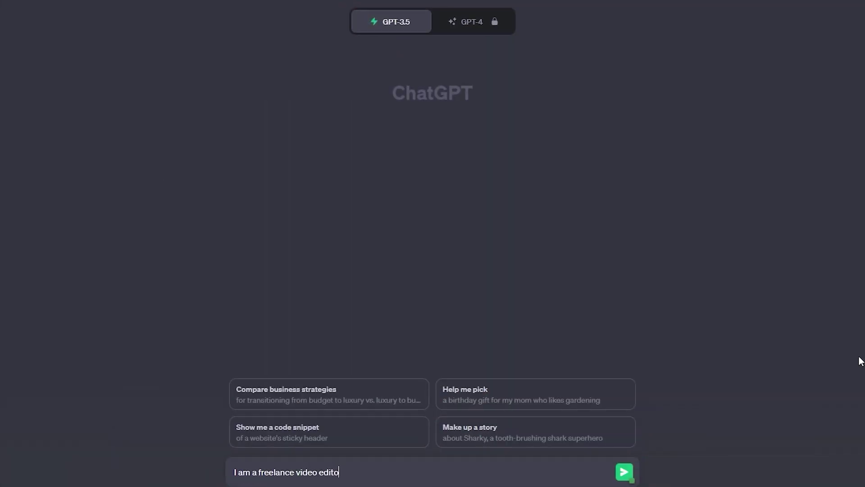
Complete the freelance editor prompt with 'tips and suggestions.' and send it to ChatGPT
{"action": "type", "text": "tips and suggestions."}
{"action": "key", "text": "Return"}
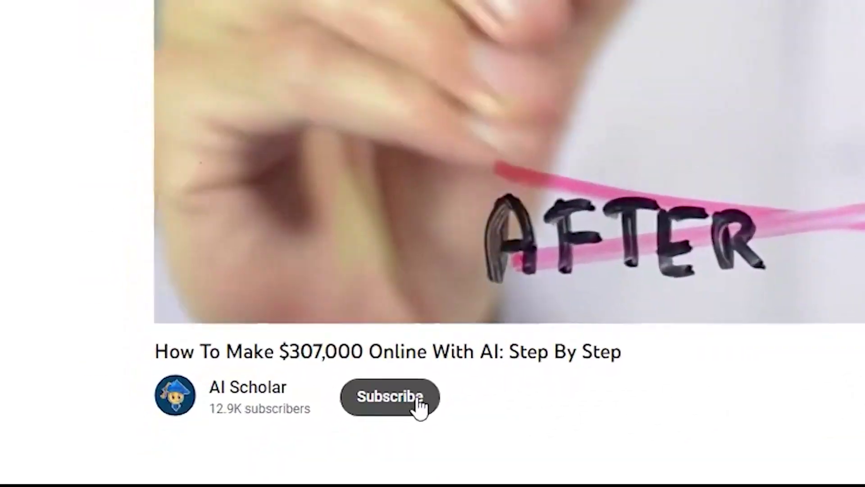
Subscribe to the AI Scholar channel, open its notification preferences, and bring up the video's Share dialog
{"action": "left_click", "coordinate": [250, 450]}
{"action": "left_click", "coordinate": [523, 393]}
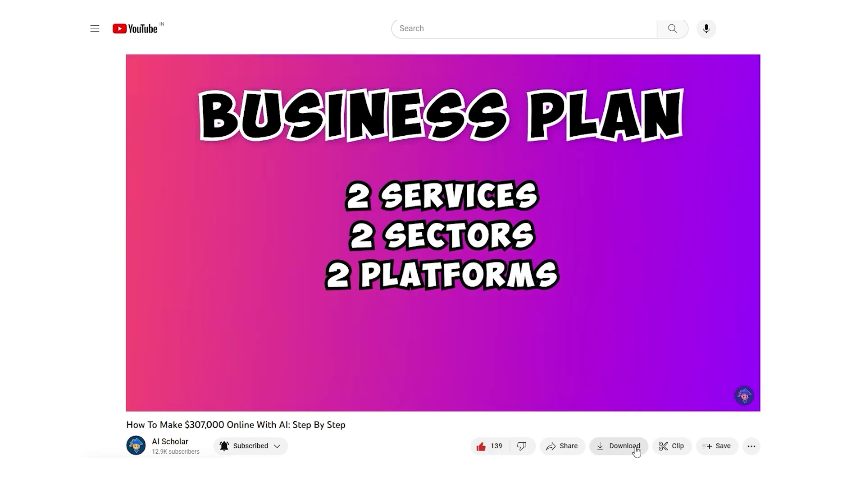
{"action": "left_click", "coordinate": [569, 446]}
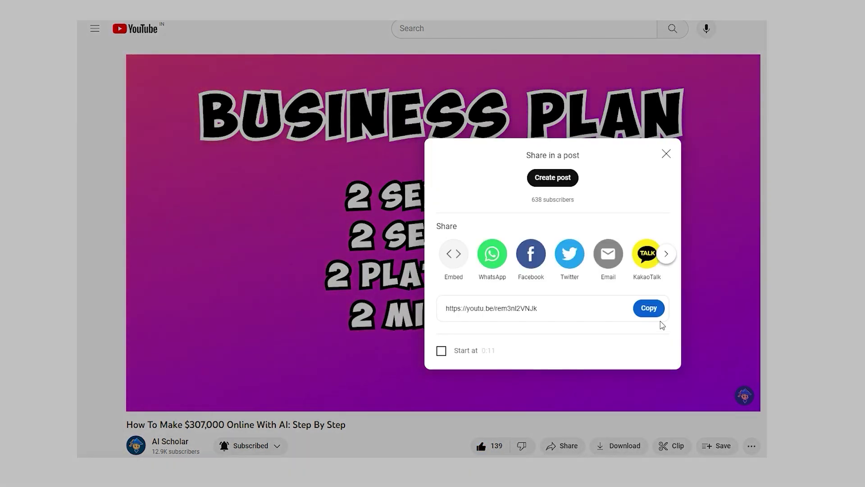